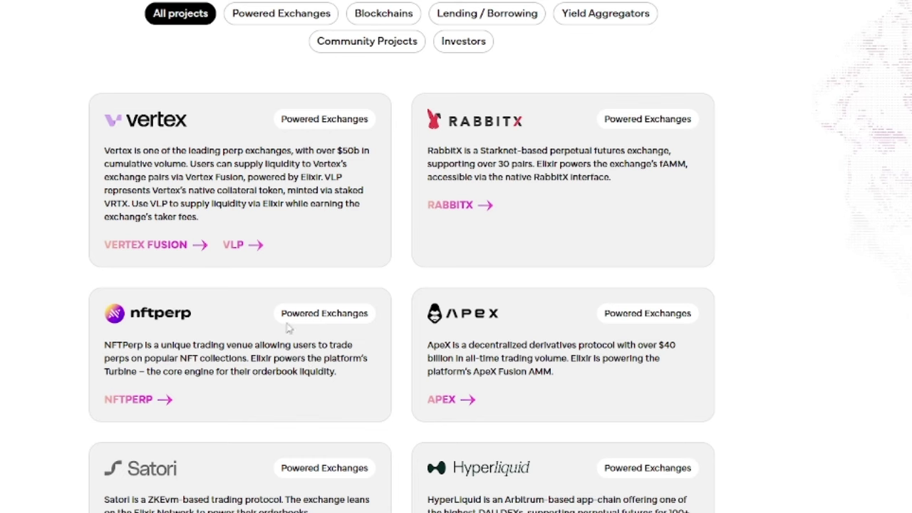
Look through the project cards for exchanges powered by Elixir, from Vertex down to dYdX and Orderly Network
{"action": "scroll", "coordinate": [446, 337], "scroll_direction": "down", "scroll_amount": 1}
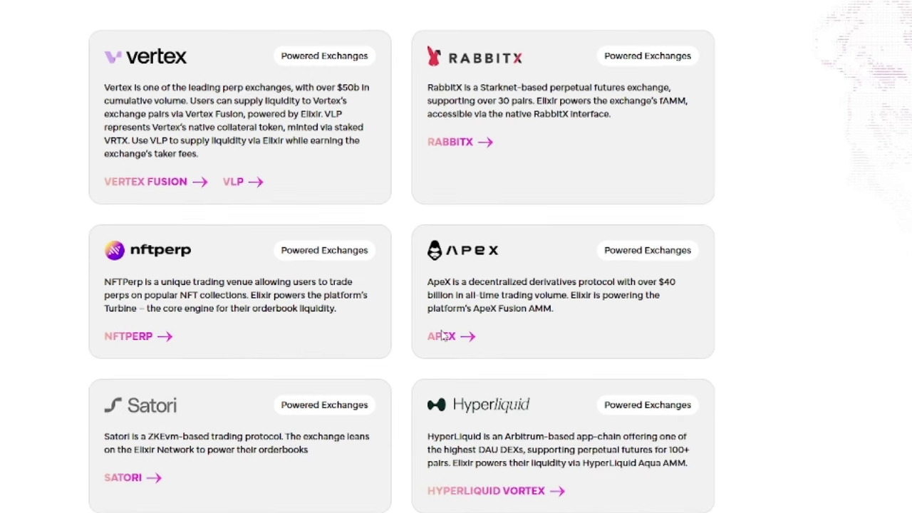
{"action": "scroll", "coordinate": [443, 338], "scroll_direction": "down", "scroll_amount": 1}
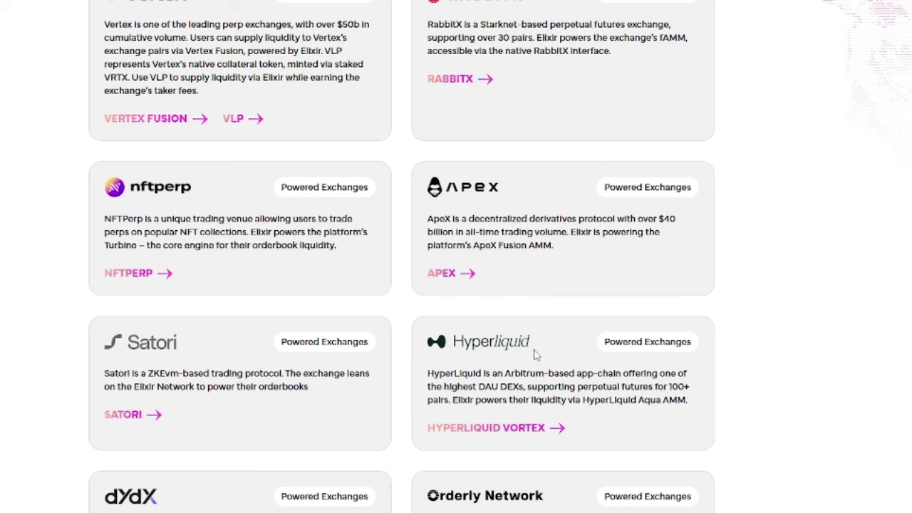
{"action": "scroll", "coordinate": [350, 363], "scroll_direction": "down", "scroll_amount": 2}
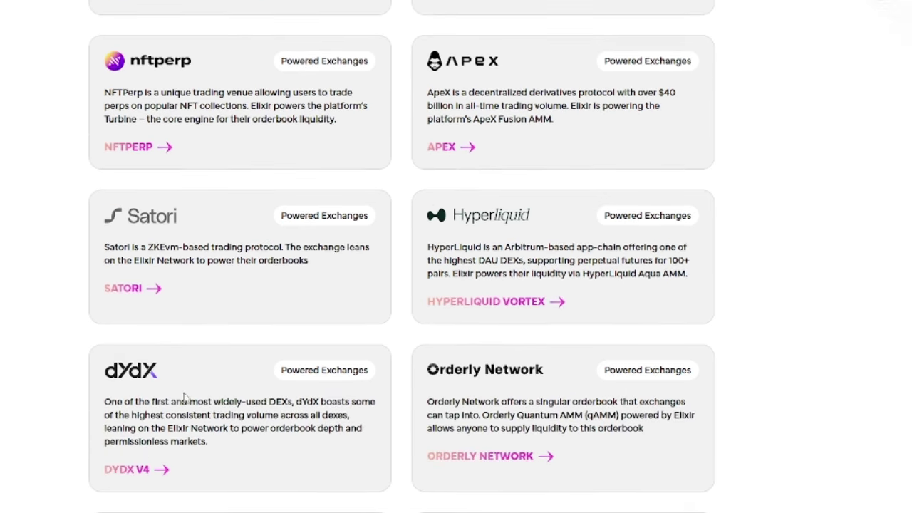
{"action": "scroll", "coordinate": [404, 410], "scroll_direction": "down", "scroll_amount": 1}
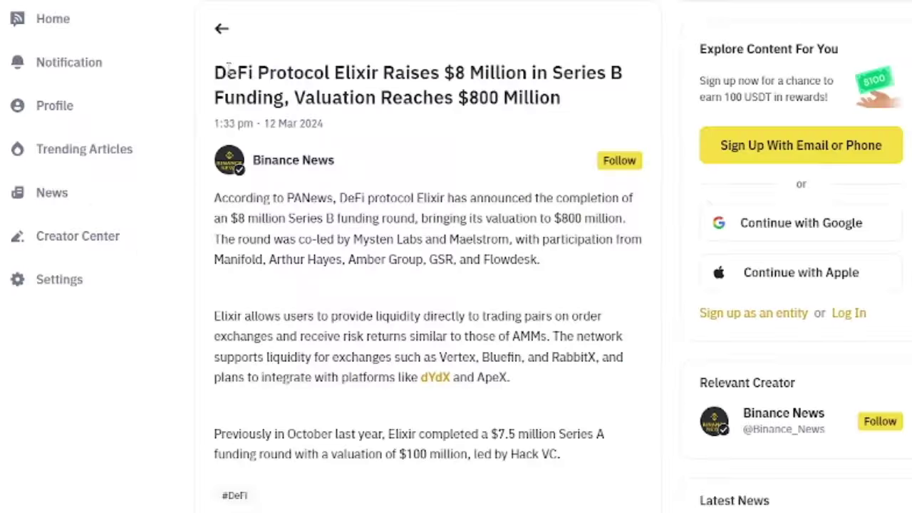
Read the Binance News article's headline, highlighting the Series B funding amount and the valuation
{"action": "left_click_drag", "start_coordinate": [213, 73], "coordinate": [596, 108]}
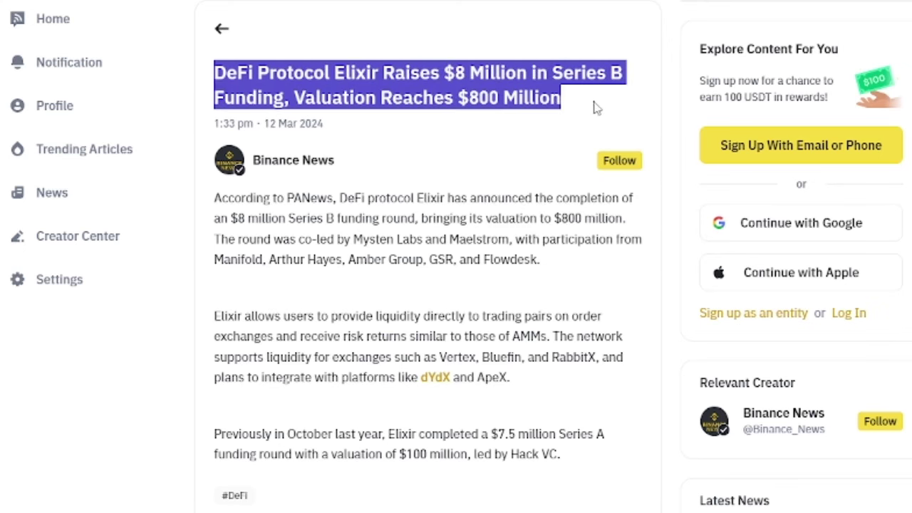
{"action": "left_click", "coordinate": [547, 127]}
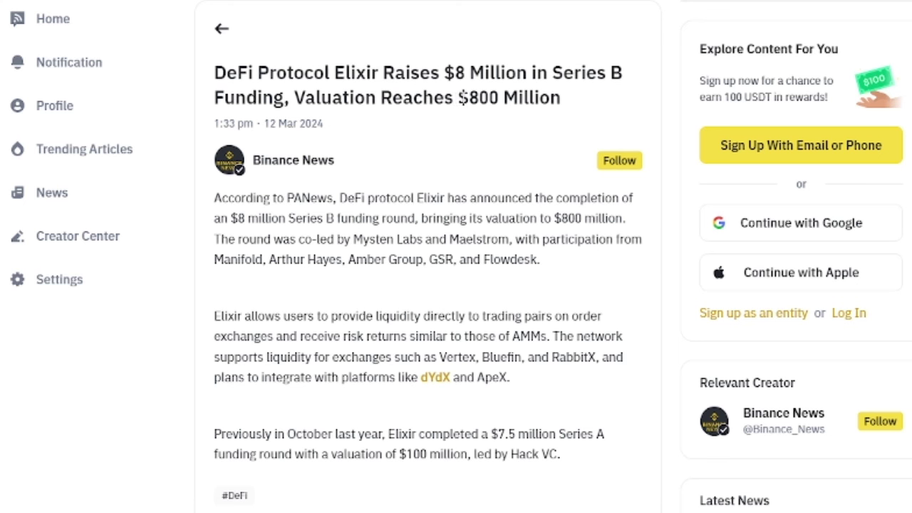
{"action": "left_click_drag", "start_coordinate": [464, 98], "coordinate": [590, 93]}
{"action": "left_click", "coordinate": [534, 144]}
{"action": "left_click_drag", "start_coordinate": [214, 72], "coordinate": [593, 107]}
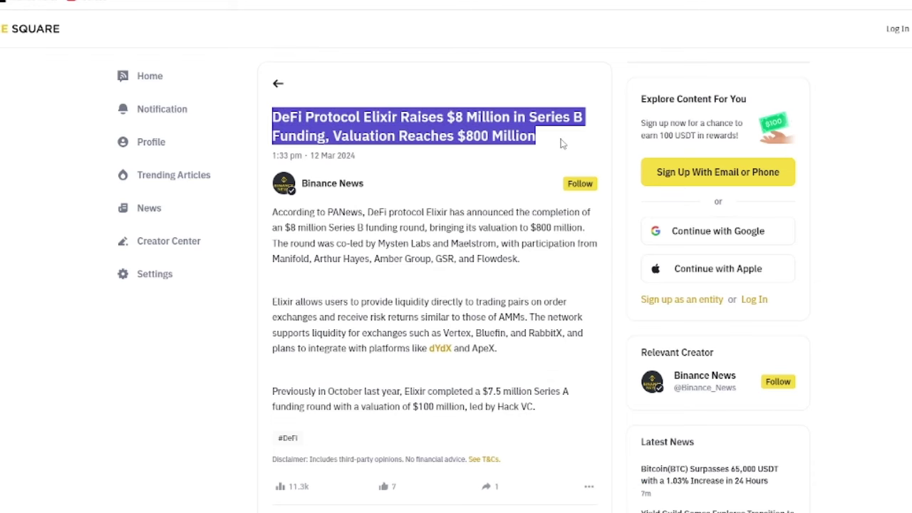
{"action": "left_click", "coordinate": [542, 158]}
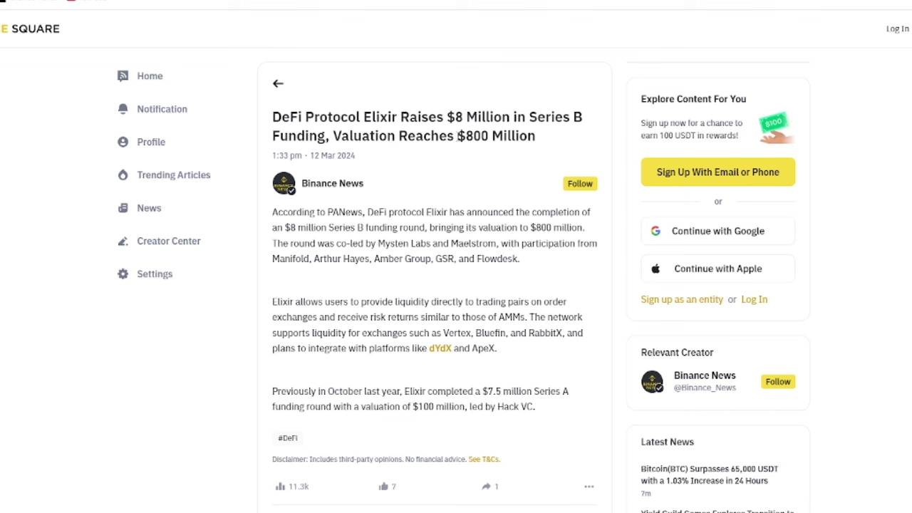
{"action": "left_click_drag", "start_coordinate": [457, 136], "coordinate": [570, 132]}
{"action": "left_click", "coordinate": [515, 171]}
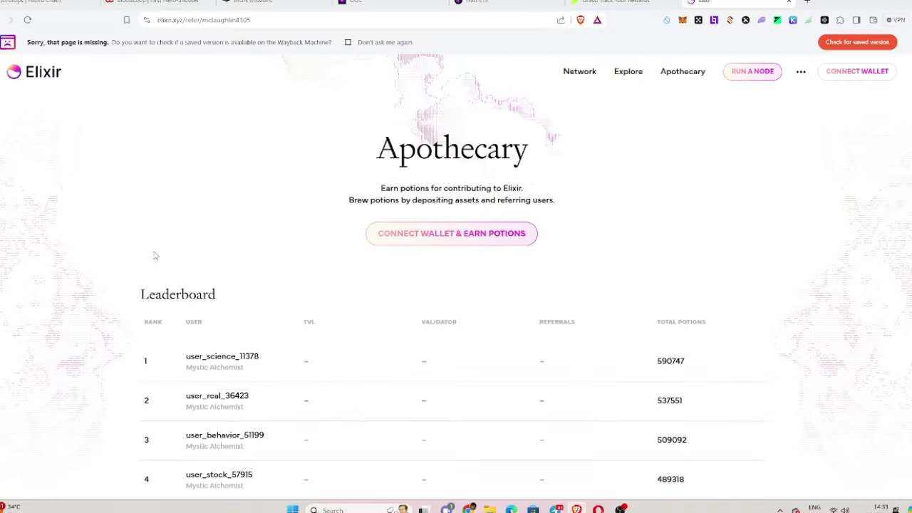
Try to connect a Suiet wallet from Elixir's Apothecary page and dismiss the extension notice
{"action": "left_click", "coordinate": [447, 238]}
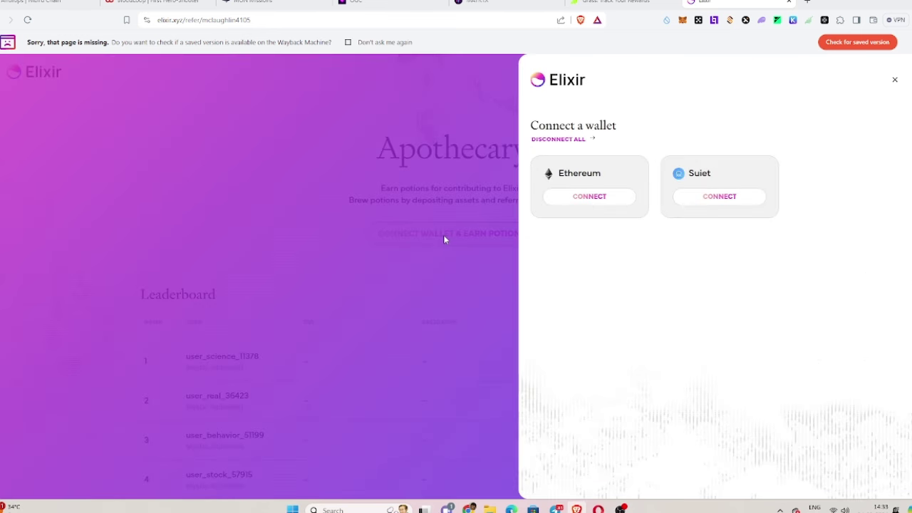
{"action": "left_click", "coordinate": [713, 197]}
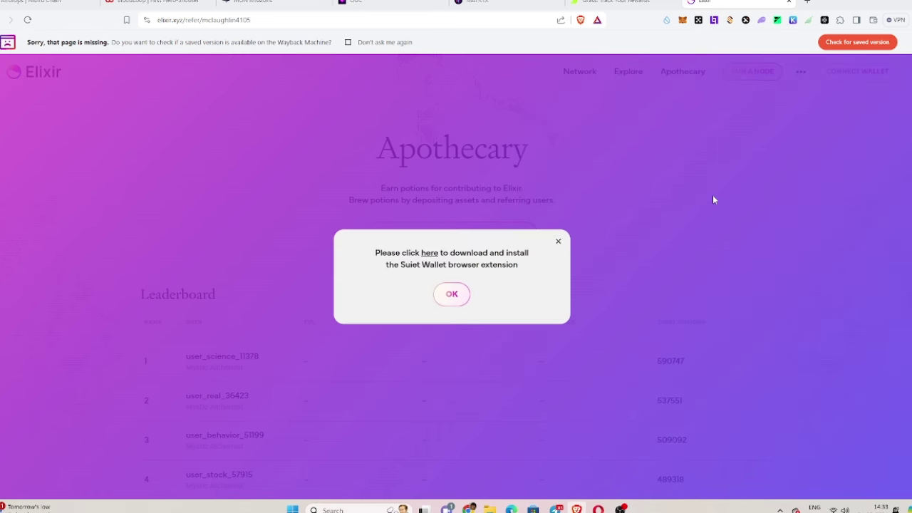
{"action": "left_click", "coordinate": [558, 242]}
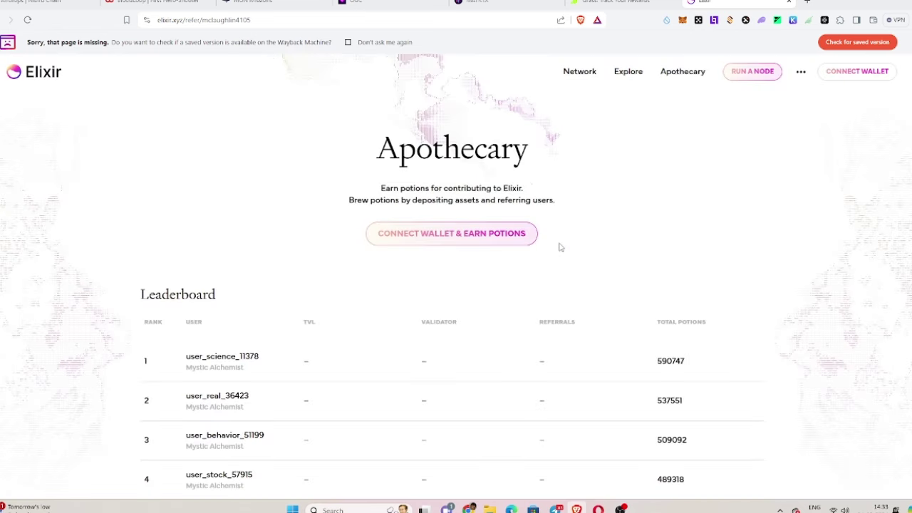
{"action": "left_click", "coordinate": [471, 240]}
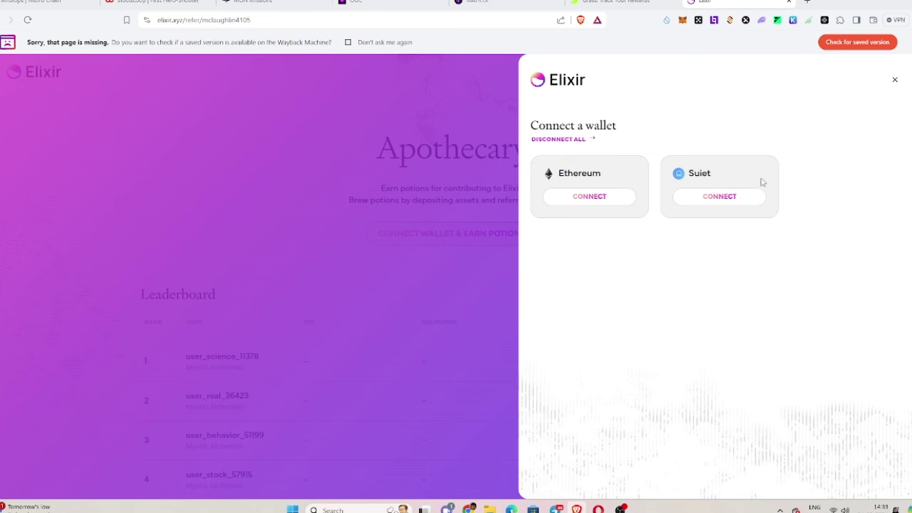
{"action": "left_click", "coordinate": [724, 198]}
{"action": "left_click", "coordinate": [453, 299]}
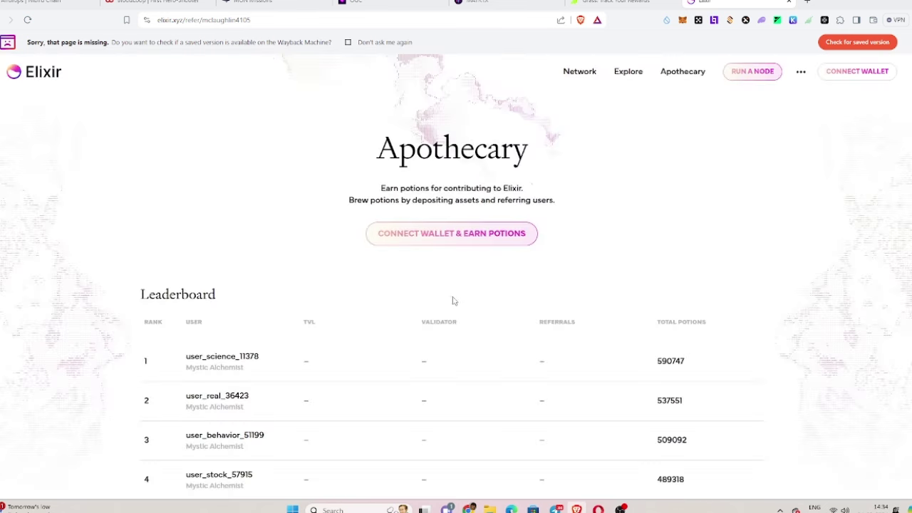
Install the Suiet | Sui Wallet extension from the Chrome Web Store and approve its permissions
{"action": "left_click", "coordinate": [734, 89]}
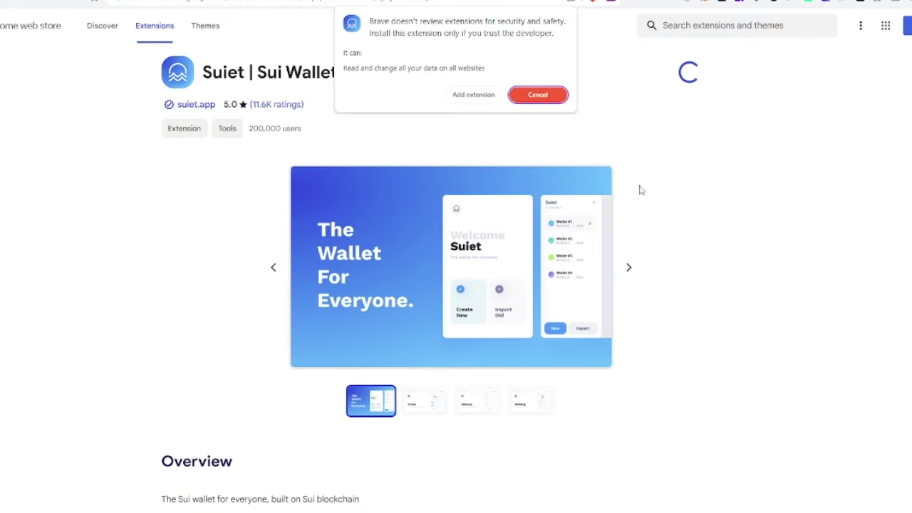
{"action": "left_click", "coordinate": [473, 95]}
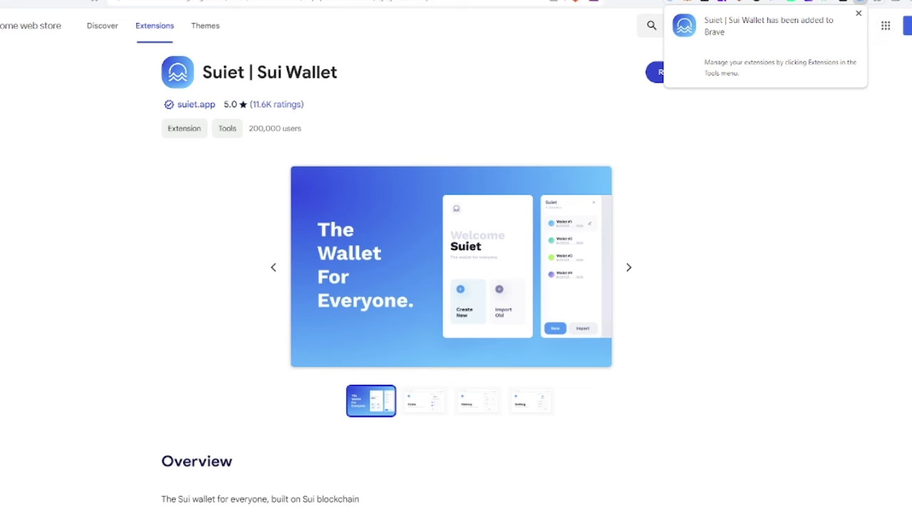
Unlock Suiet with the wallet password, and approve and sign the Elixir Protocol App's connection to Wallet #1
{"action": "mouse_move", "coordinate": [635, 512]}
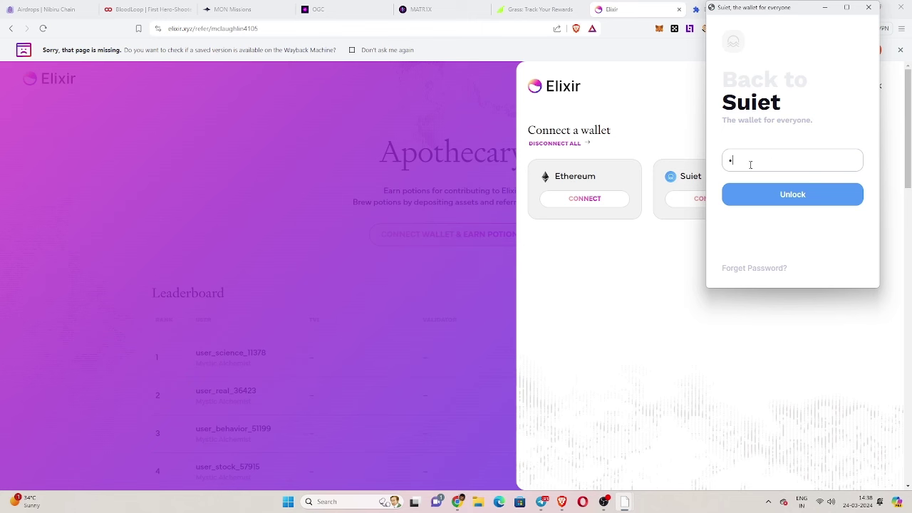
{"action": "type", "text": "••••"}
{"action": "type", "text": "•••••••"}
{"action": "left_click", "coordinate": [799, 203]}
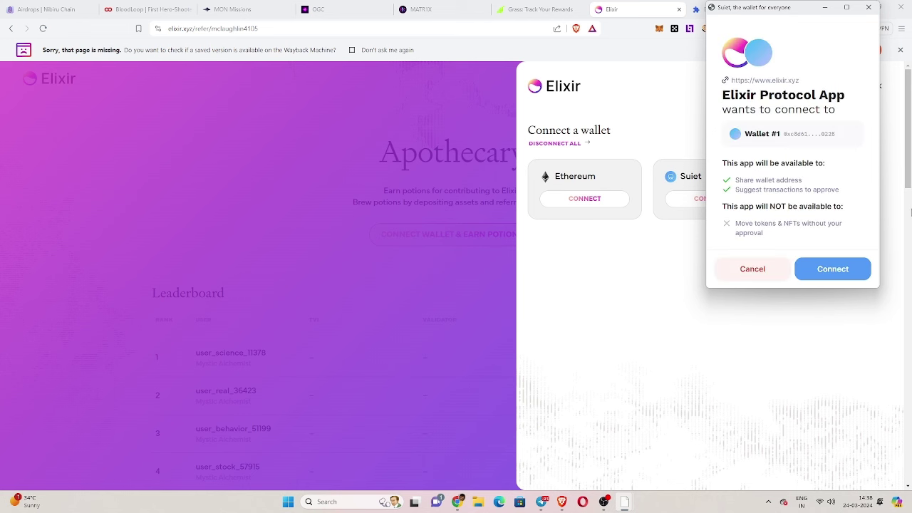
{"action": "left_click", "coordinate": [842, 272]}
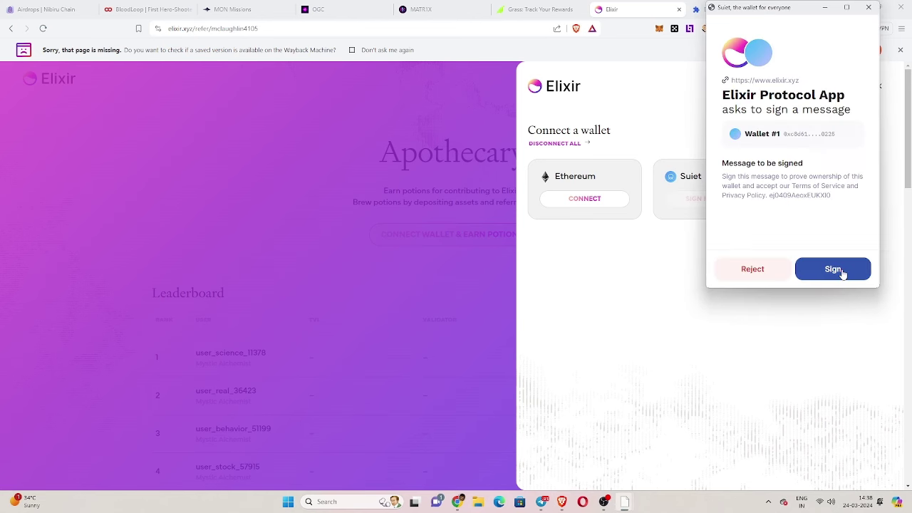
{"action": "left_click", "coordinate": [841, 270]}
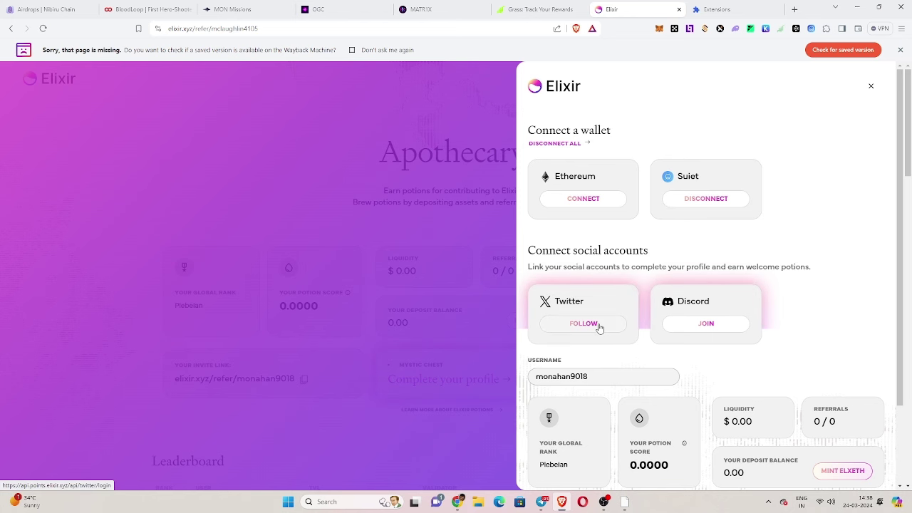
Start linking the Twitter account to the Elixir profile through its Follow option
{"action": "scroll", "coordinate": [556, 290], "scroll_direction": "down", "scroll_amount": 1}
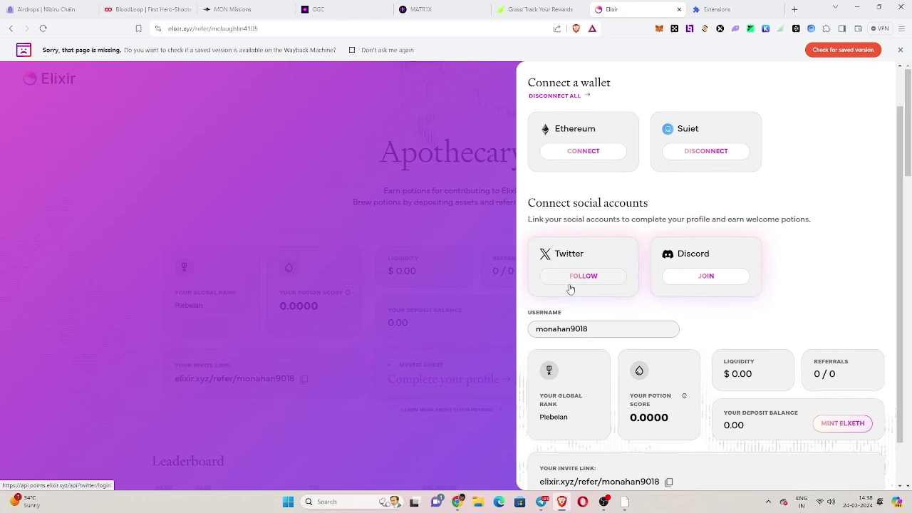
{"action": "left_click", "coordinate": [576, 283]}
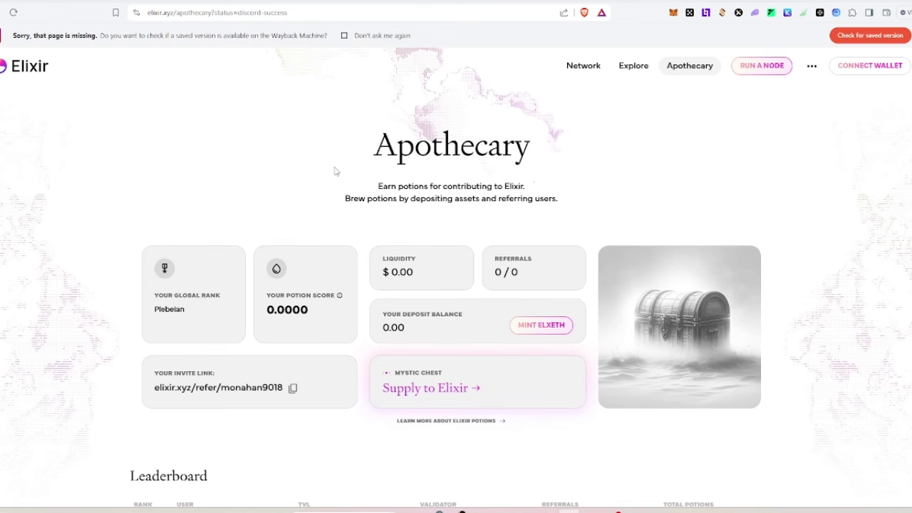
Review the Apothecary dashboard and the deposit terms in the Mint elxETH dialog, and close the dialog
{"action": "scroll", "coordinate": [330, 170], "scroll_direction": "down", "scroll_amount": 1}
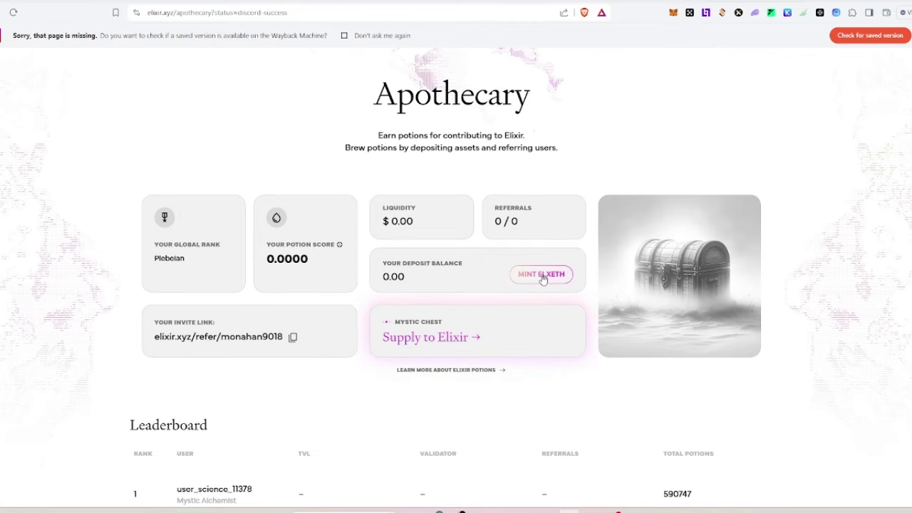
{"action": "scroll", "coordinate": [384, 287], "scroll_direction": "up", "scroll_amount": 1}
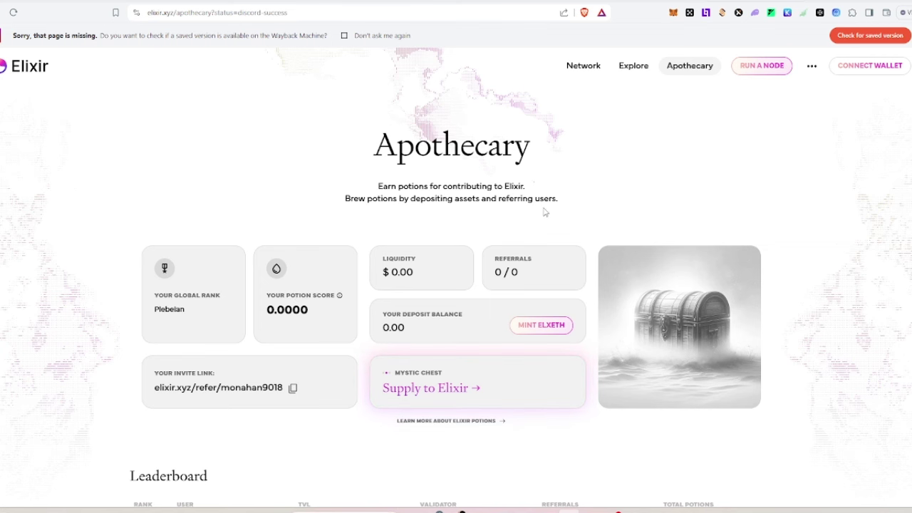
{"action": "left_click", "coordinate": [553, 335]}
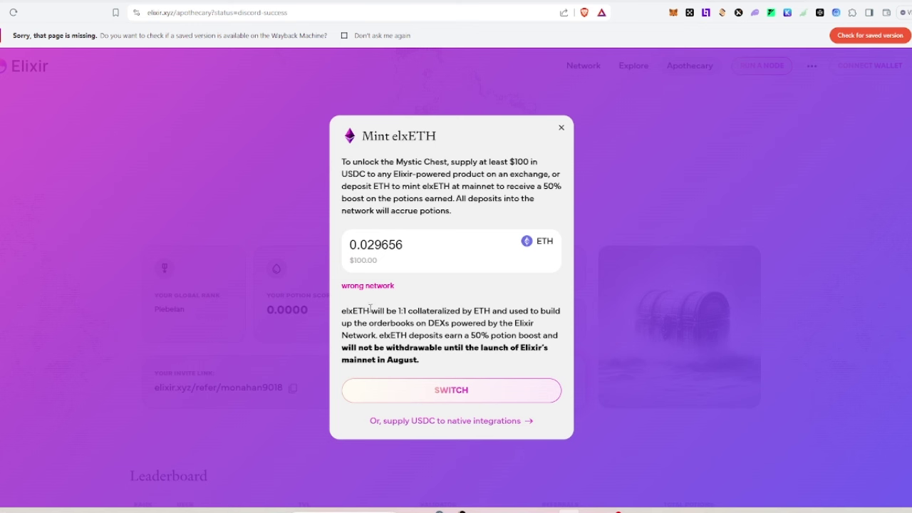
{"action": "key", "text": "Escape"}
{"action": "left_click", "coordinate": [548, 324]}
{"action": "key", "text": "Escape"}
{"action": "left_click", "coordinate": [554, 332]}
{"action": "left_click", "coordinate": [561, 128]}
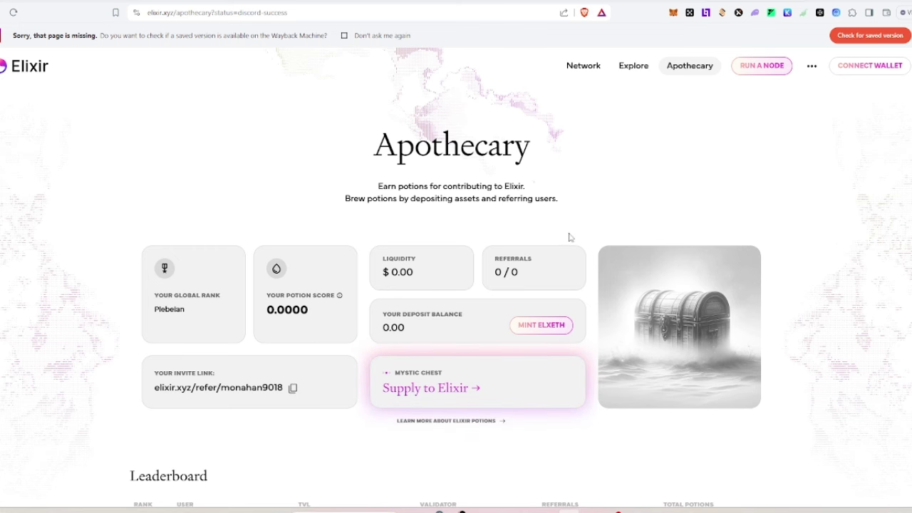
Open the Mint elxETH dialog and choose to supply USDC to native integrations instead
{"action": "scroll", "coordinate": [569, 237], "scroll_direction": "down", "scroll_amount": 1}
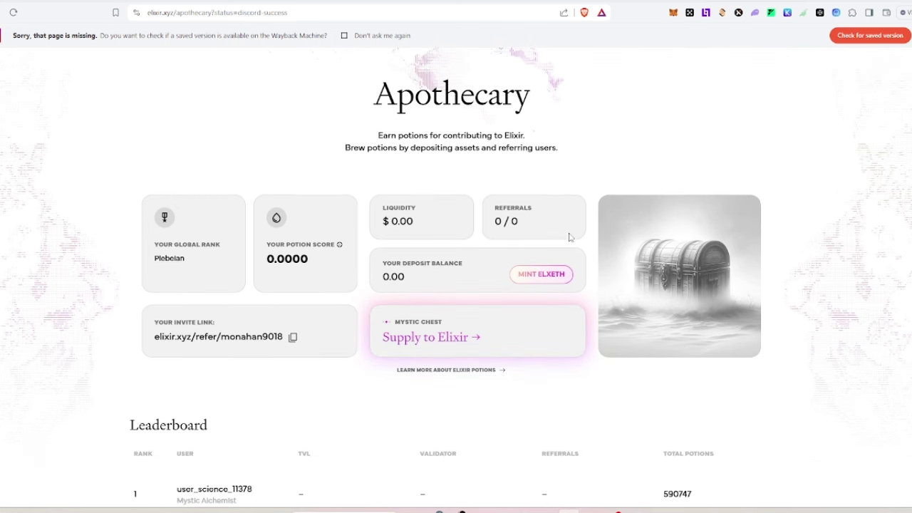
{"action": "left_click", "coordinate": [548, 275]}
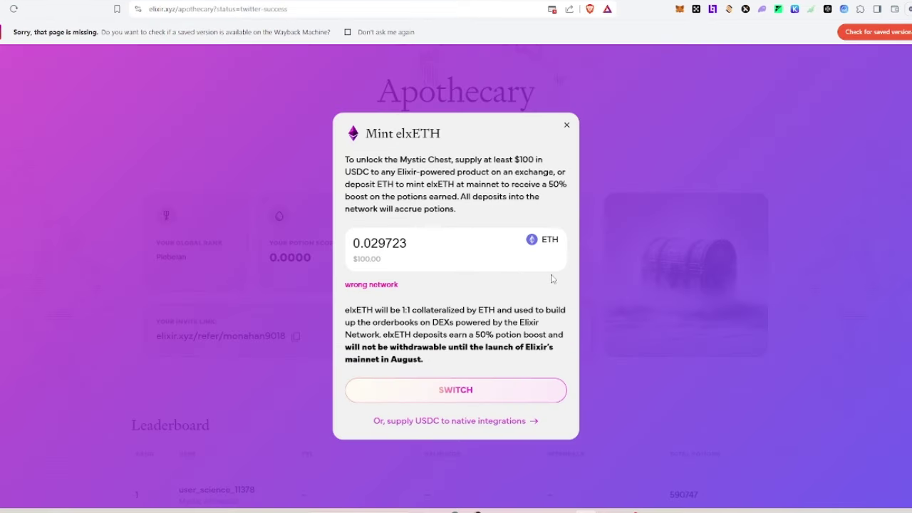
{"action": "left_click", "coordinate": [465, 421]}
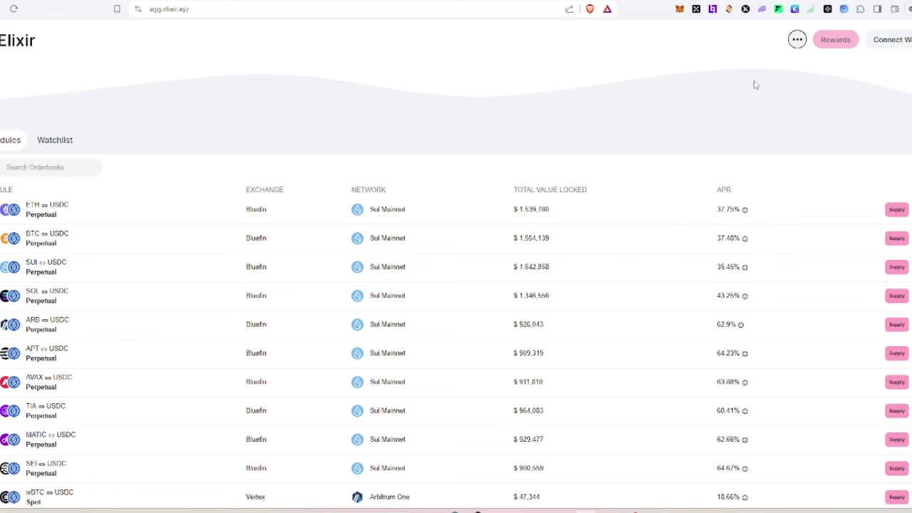
Swap 0.68 SUI for USDC in the Suiet wallet, confirm the transaction, and close the wallet
{"action": "left_click", "coordinate": [844, 10]}
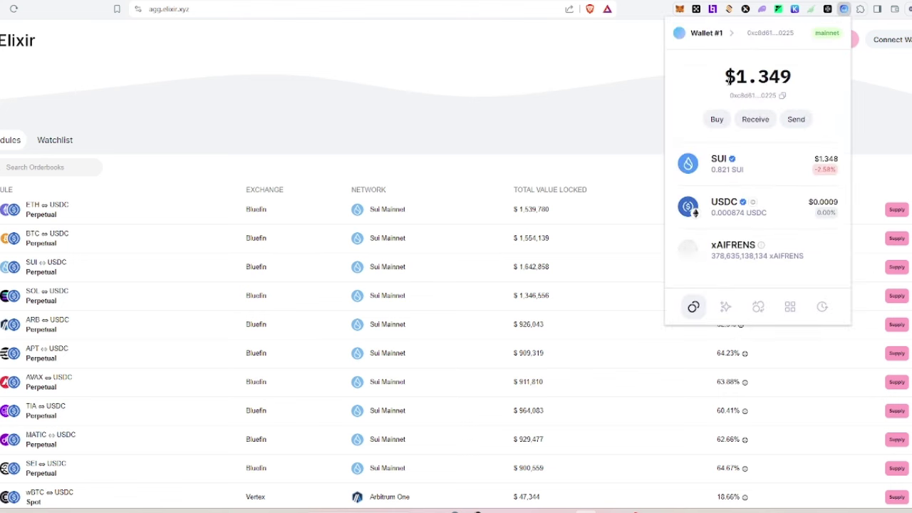
{"action": "left_click", "coordinate": [758, 307]}
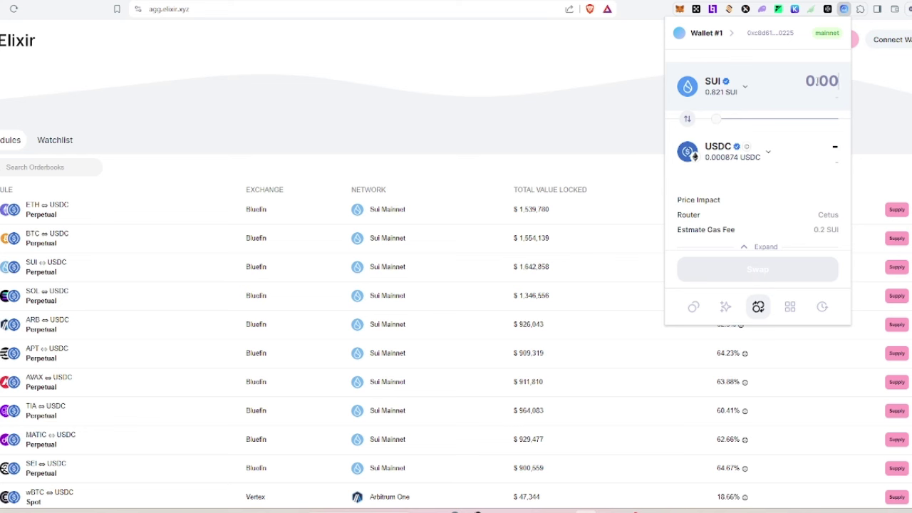
{"action": "left_click", "coordinate": [817, 82]}
{"action": "type", "text": "0.68"}
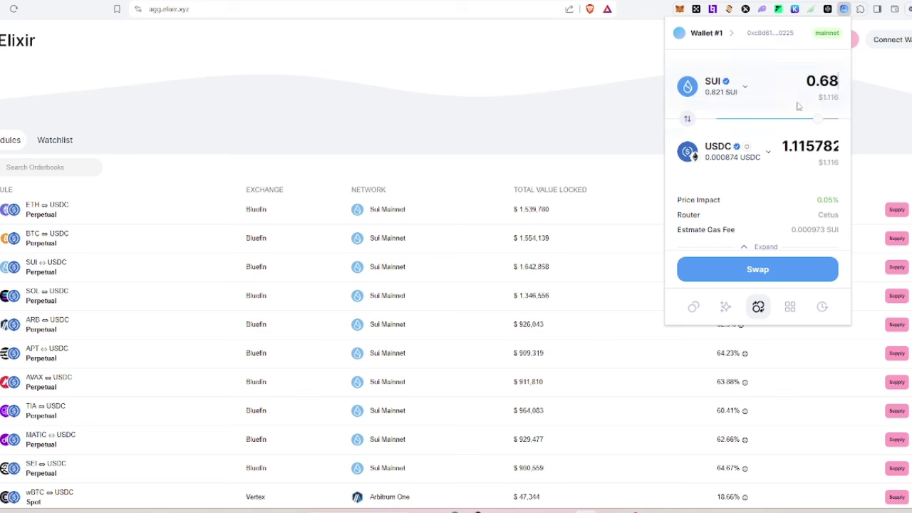
{"action": "left_click", "coordinate": [786, 276]}
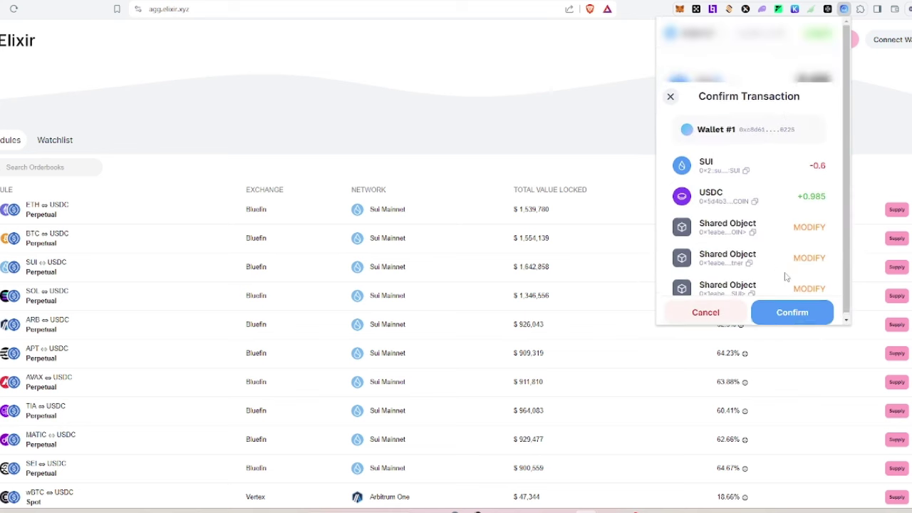
{"action": "left_click", "coordinate": [790, 314]}
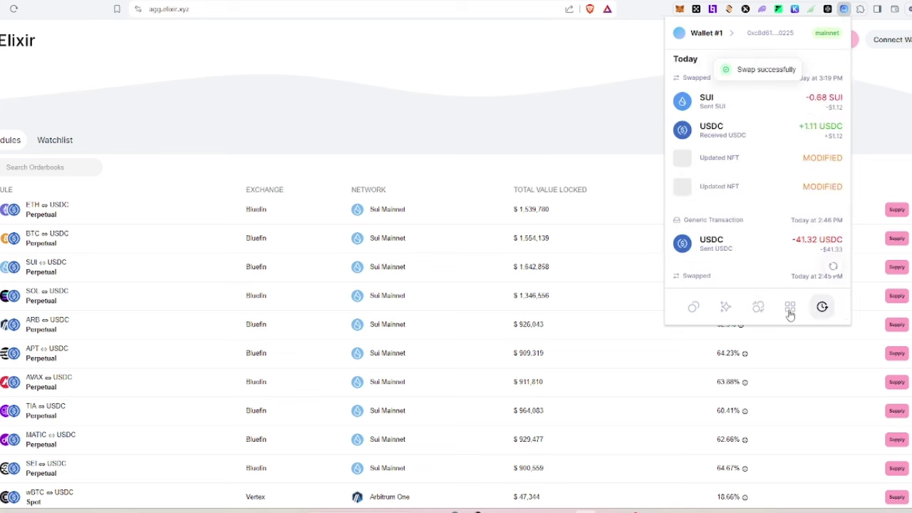
{"action": "left_click", "coordinate": [558, 115]}
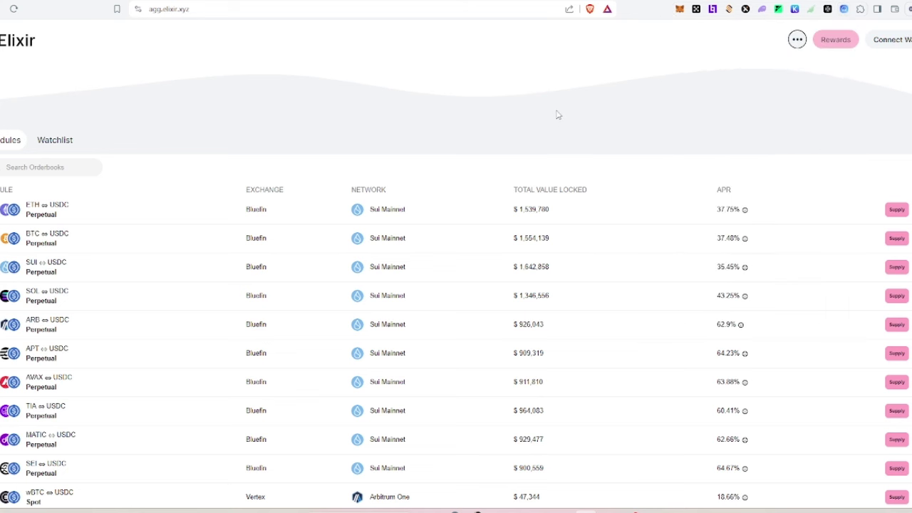
Check the USDC balance in the Suiet wallet, and connect that wallet to supply the Bluefin ETH-USDC pool on Sui Mainnet
{"action": "left_click", "coordinate": [843, 9]}
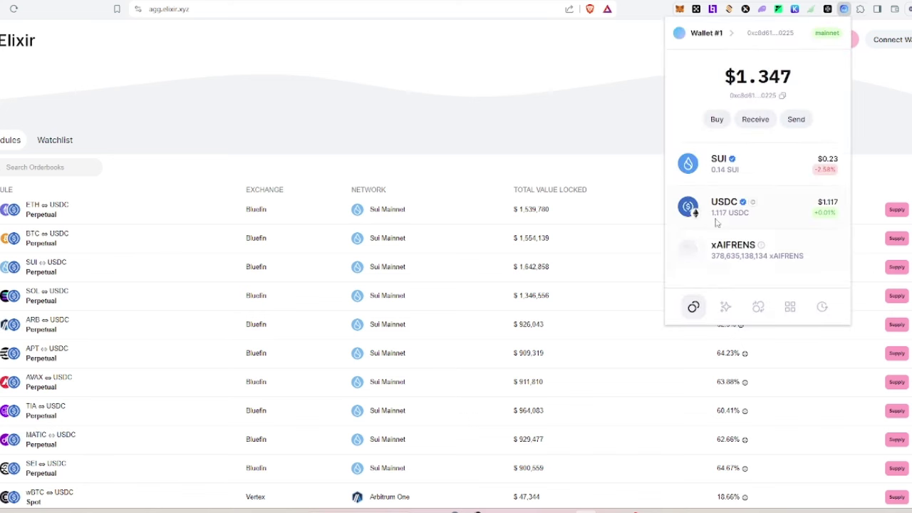
{"action": "left_click", "coordinate": [553, 95]}
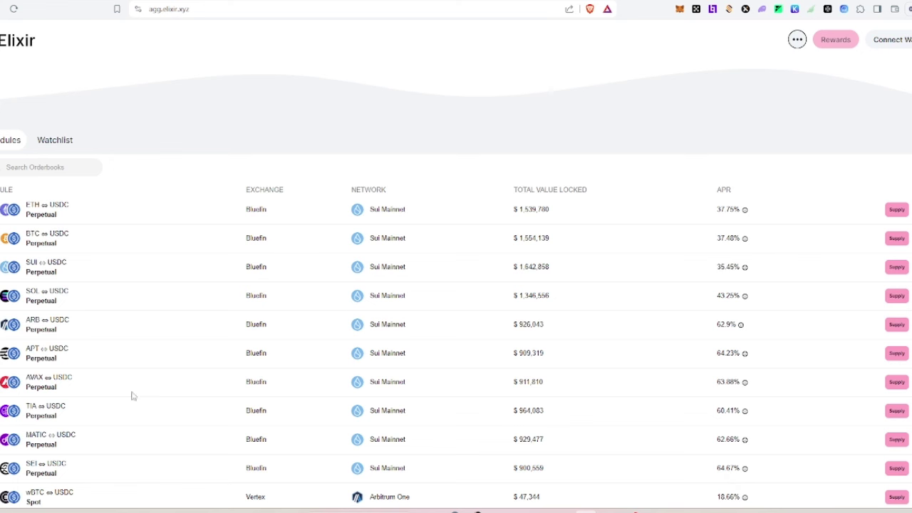
{"action": "mouse_move", "coordinate": [742, 213]}
{"action": "left_click", "coordinate": [895, 211]}
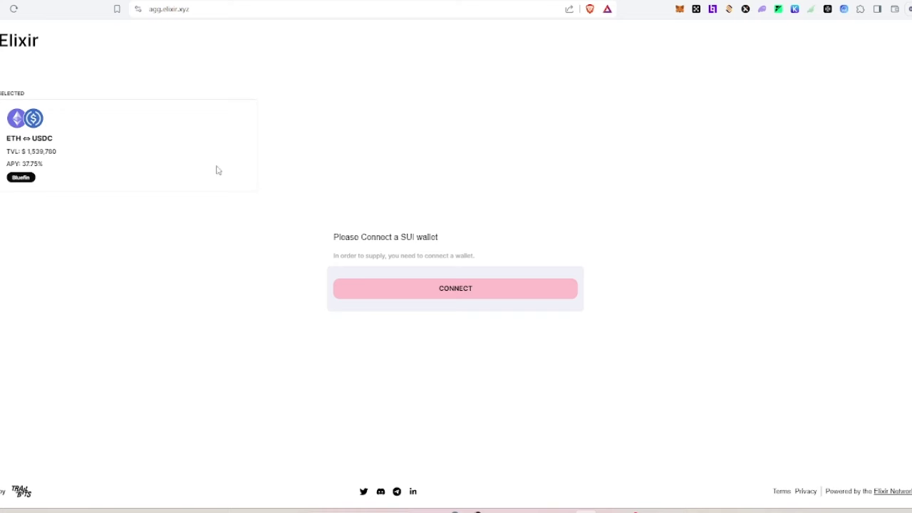
{"action": "left_click", "coordinate": [414, 290]}
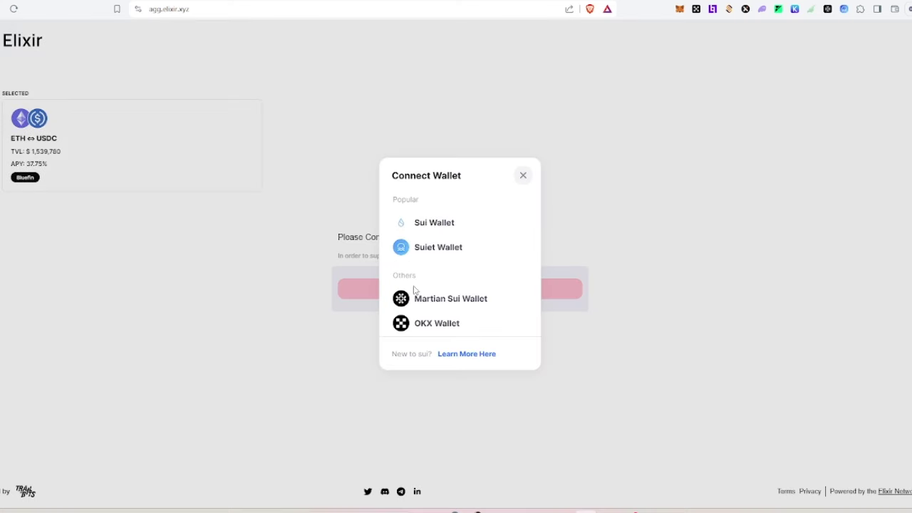
{"action": "left_click", "coordinate": [438, 254]}
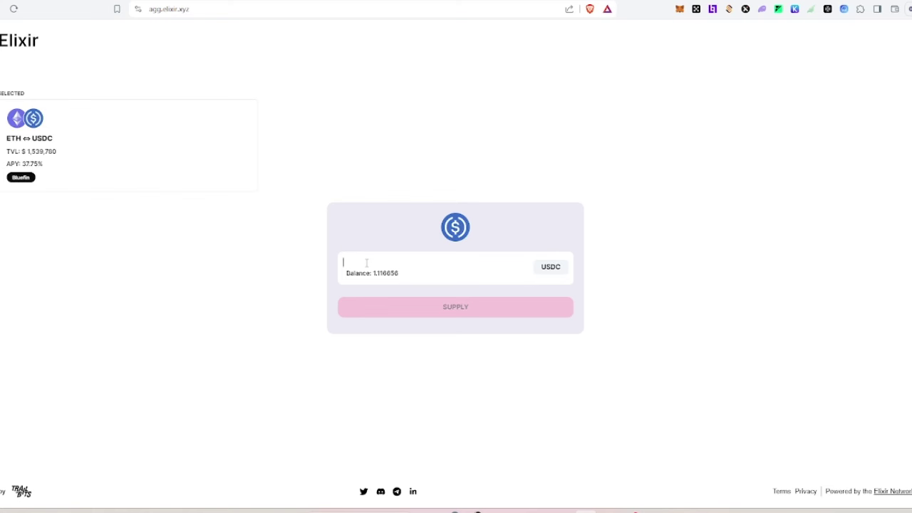
Supply 1.11 USDC to the ETH-USDC pool, approve the wallet transaction, and dismiss the completion message
{"action": "type", "text": "1.11"}
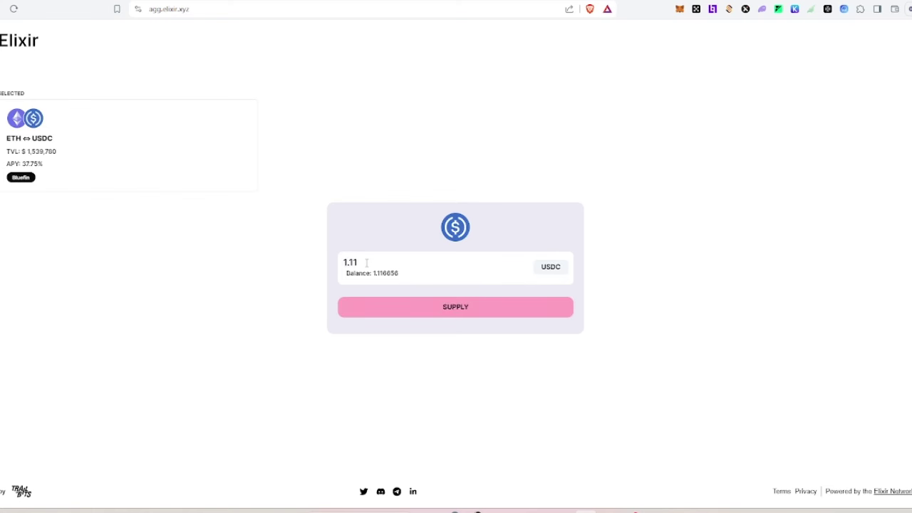
{"action": "left_click", "coordinate": [437, 316]}
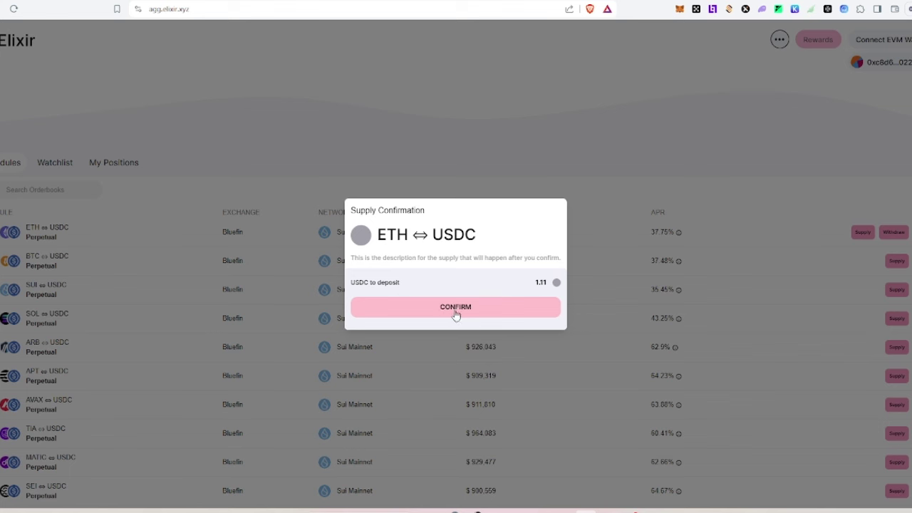
{"action": "left_click", "coordinate": [455, 315]}
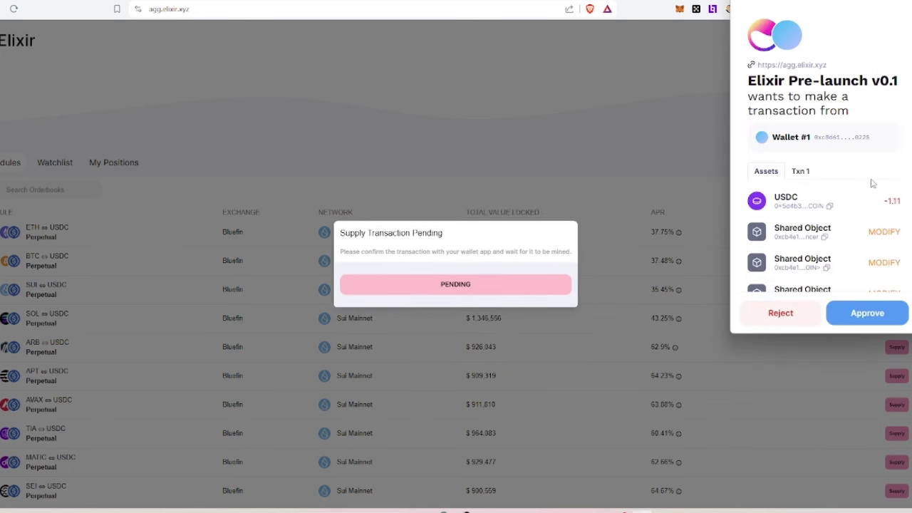
{"action": "left_click", "coordinate": [863, 319]}
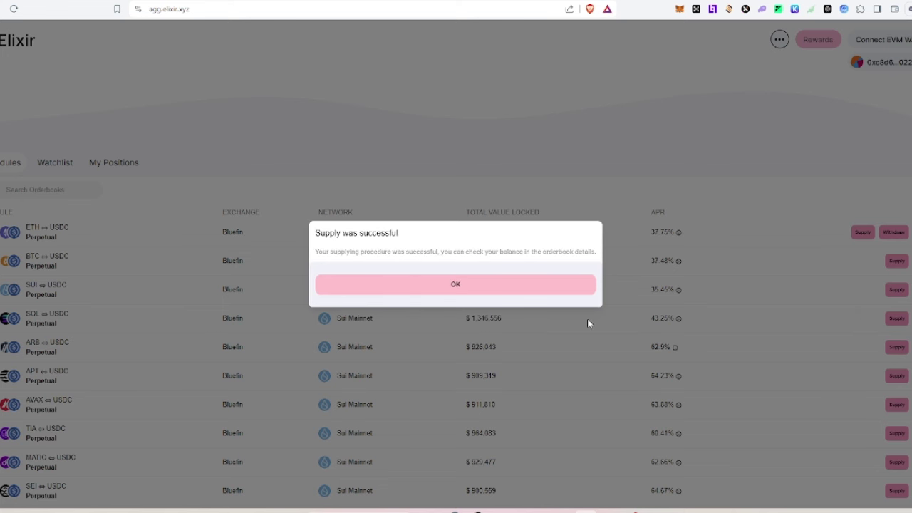
{"action": "left_click", "coordinate": [408, 288]}
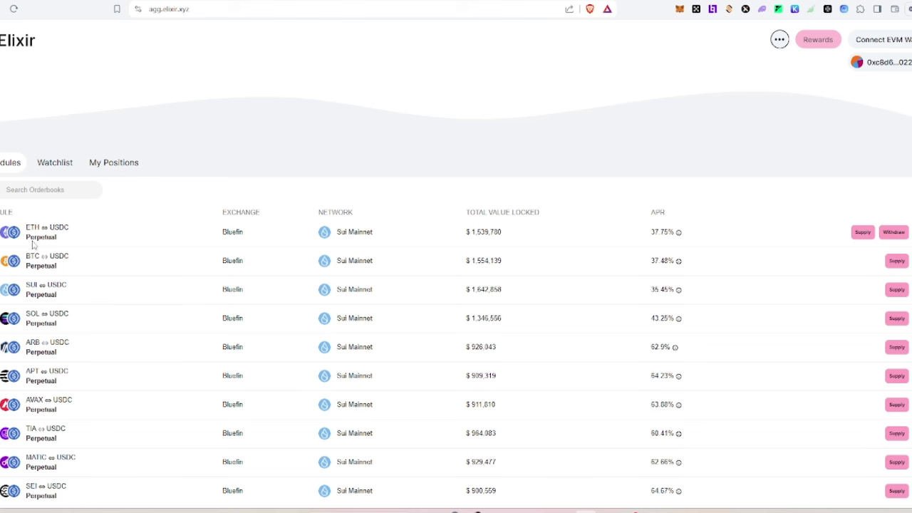
Open the withdrawal form for the ETH-USDC position, examine the share balance, and choose 100% as the withdraw amount
{"action": "left_click", "coordinate": [894, 233]}
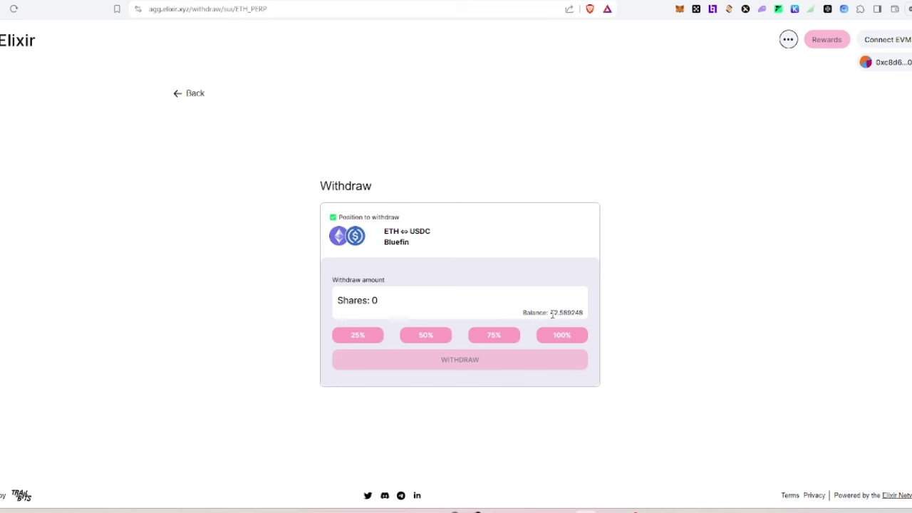
{"action": "left_click_drag", "start_coordinate": [552, 313], "coordinate": [582, 317]}
{"action": "left_click", "coordinate": [577, 316]}
{"action": "left_click", "coordinate": [565, 340]}
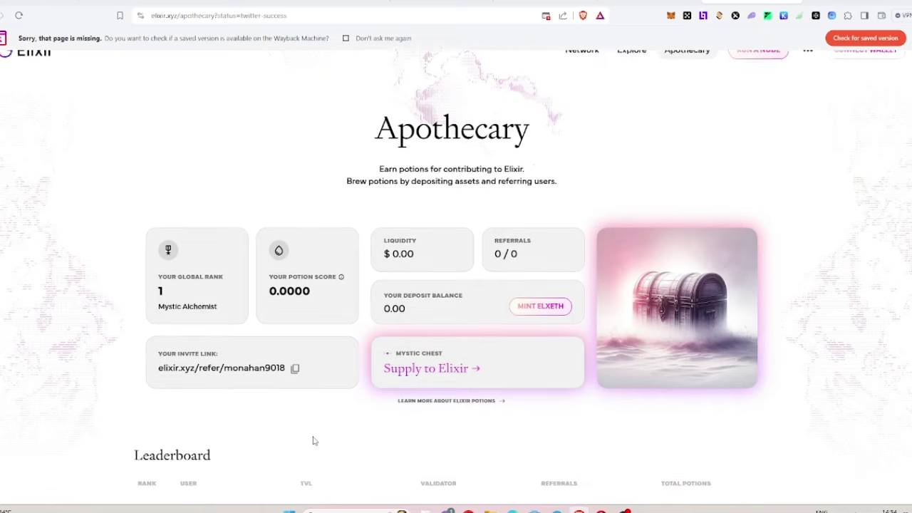
Return to the Apothecary dashboard and examine the potion score card
{"action": "scroll", "coordinate": [312, 440], "scroll_direction": "down", "scroll_amount": 1}
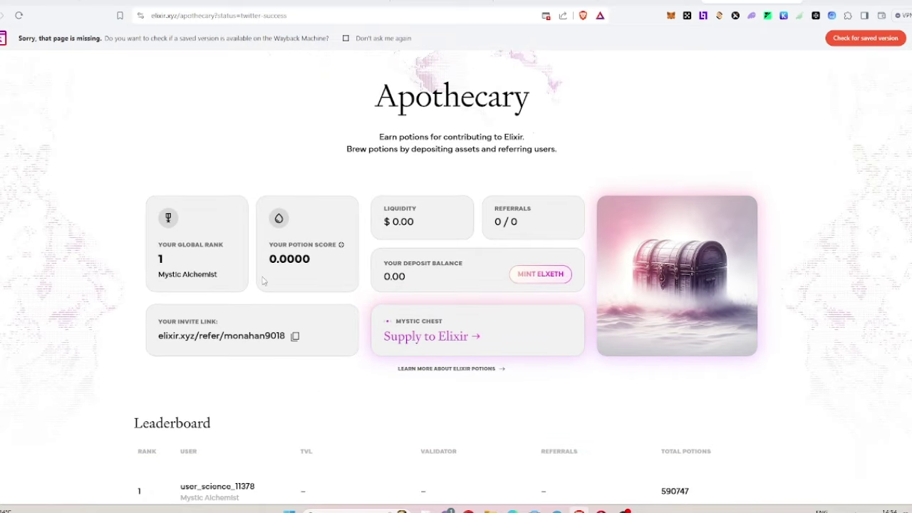
{"action": "triple_click", "coordinate": [307, 233]}
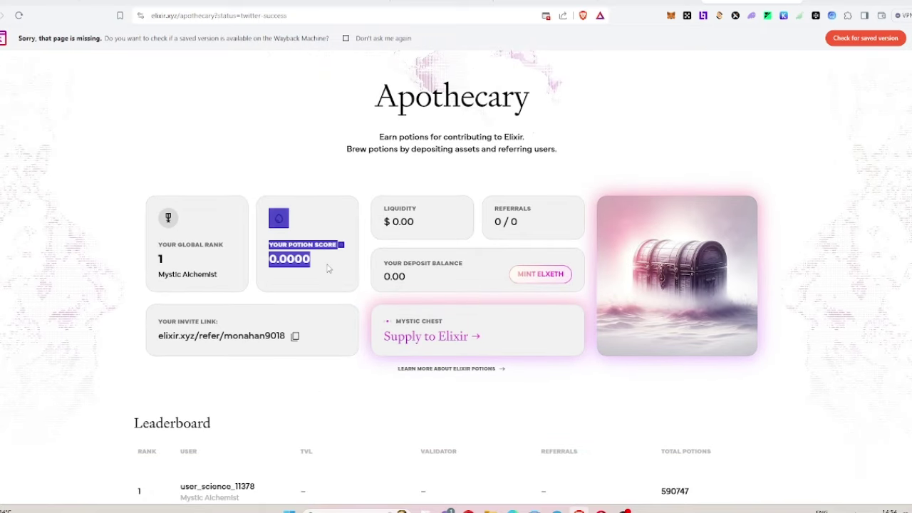
{"action": "left_click", "coordinate": [349, 191]}
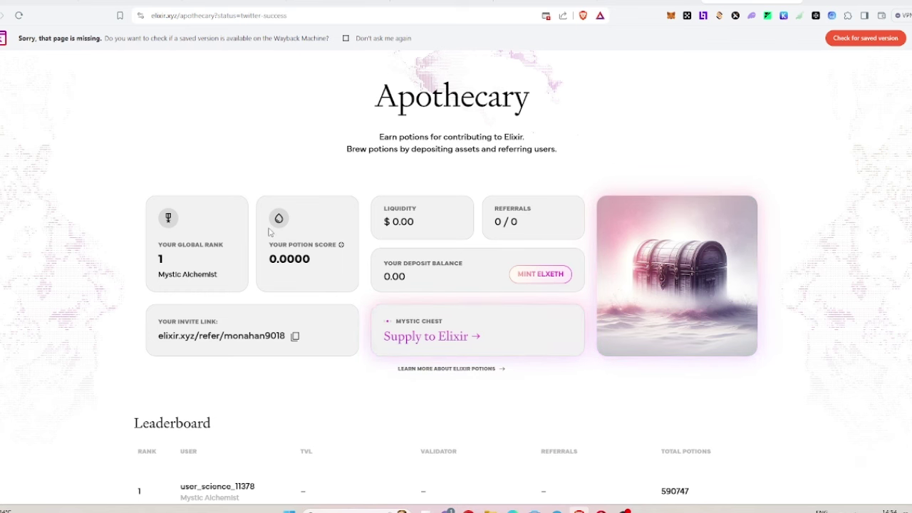
{"action": "left_click_drag", "start_coordinate": [269, 231], "coordinate": [329, 268]}
{"action": "left_click", "coordinate": [351, 188]}
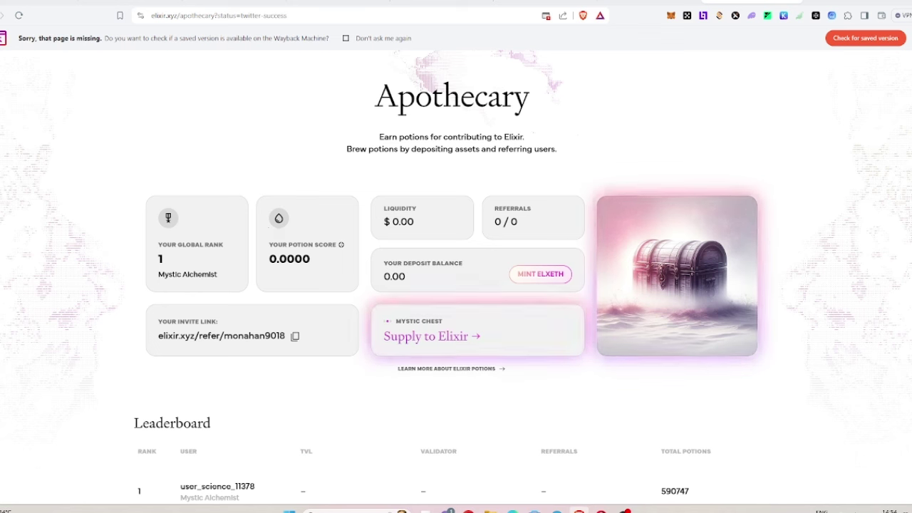